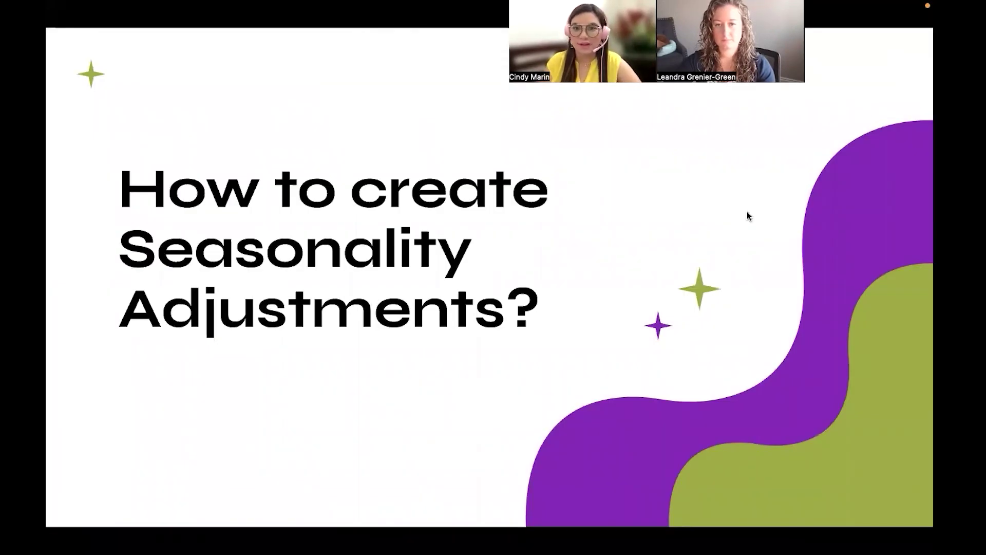
- Advance from the title slide to the Quick Insight Black Friday sales chart
{"action": "key", "text": "Right"}
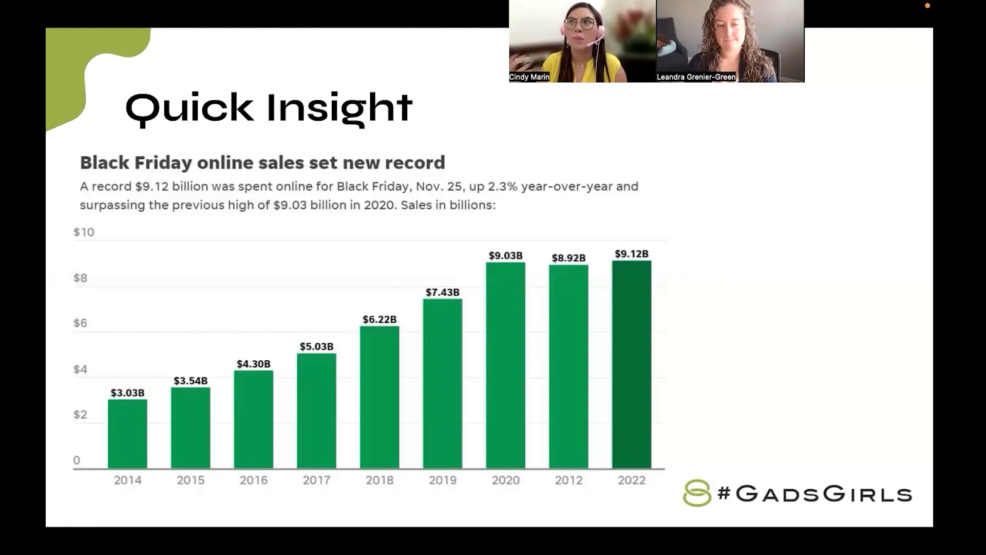
- Move forward through the deck and settle on the 'What Are Seasonality Adjustments?' slide
{"action": "left_click", "coordinate": [544, 248]}
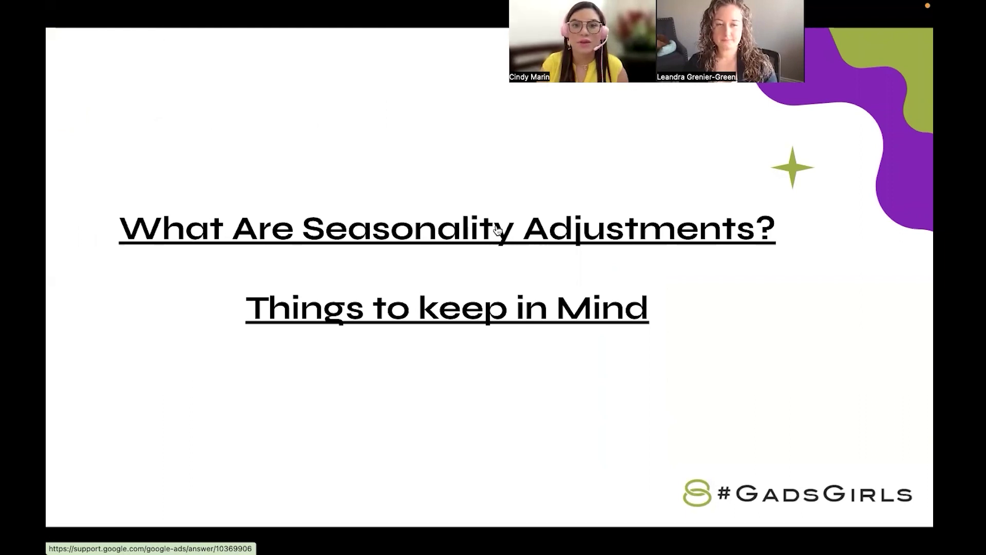
{"action": "key", "text": "Right"}
{"action": "key", "text": "Left"}
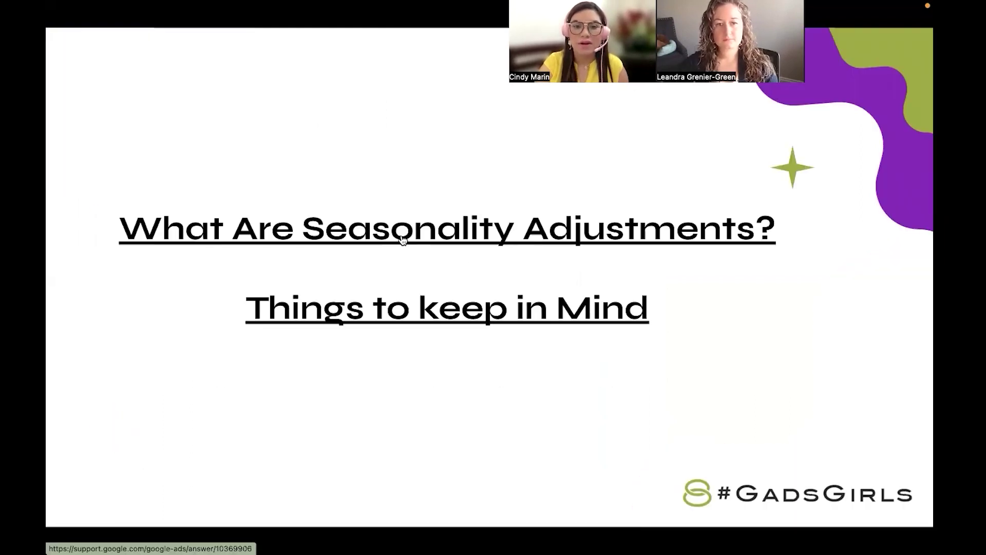
- Open the linked 'About seasonality adjustments' Google Ads Help article and scroll through it
{"action": "left_click", "coordinate": [386, 234]}
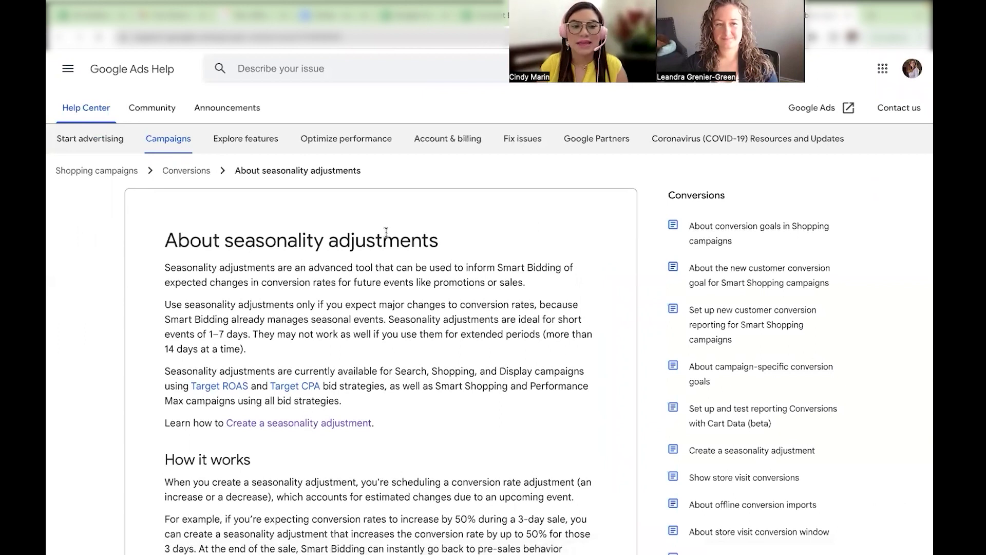
{"action": "scroll", "coordinate": [360, 241], "scroll_direction": "down", "scroll_amount": 1}
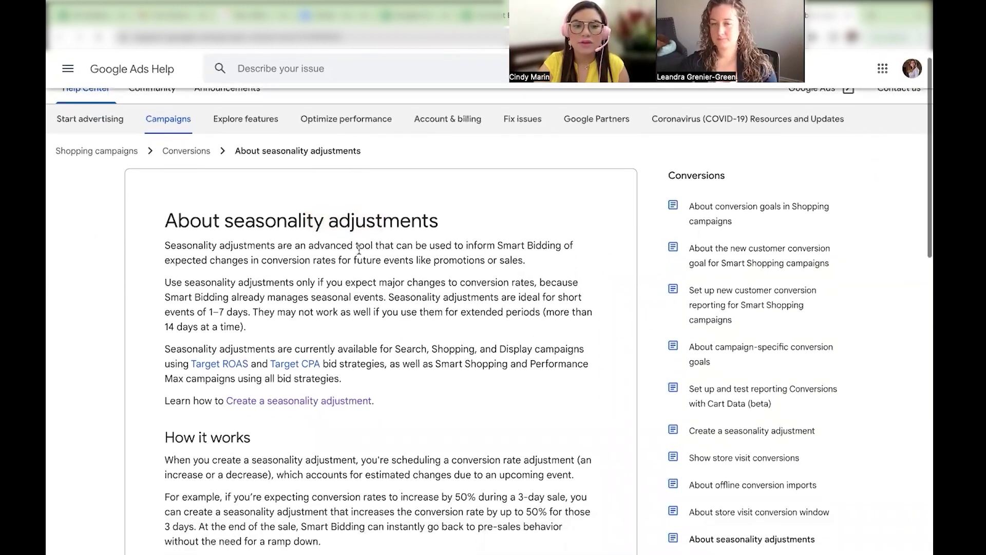
{"action": "scroll", "coordinate": [369, 265], "scroll_direction": "down", "scroll_amount": 1}
{"action": "scroll", "coordinate": [369, 265], "scroll_direction": "up", "scroll_amount": 1}
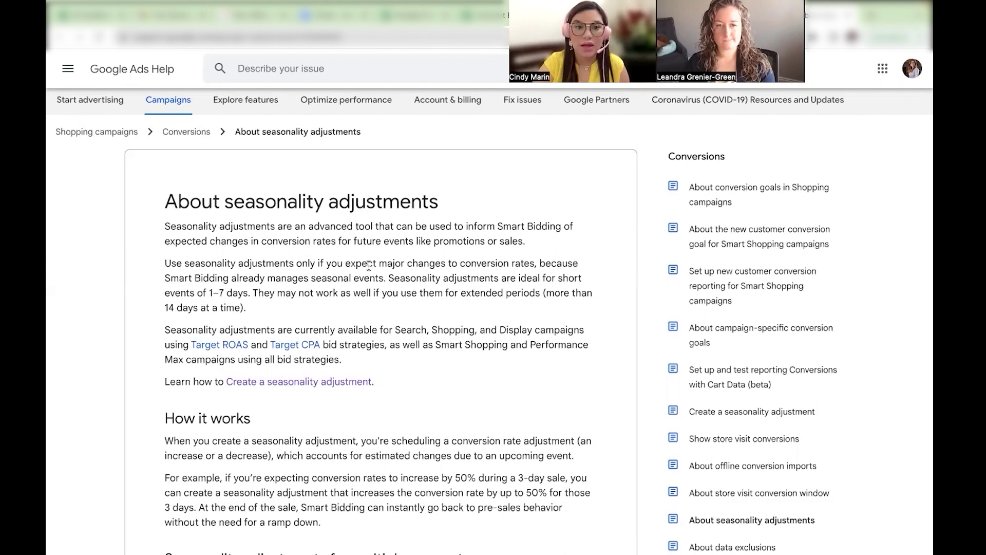
{"action": "scroll", "coordinate": [368, 265], "scroll_direction": "down", "scroll_amount": 1}
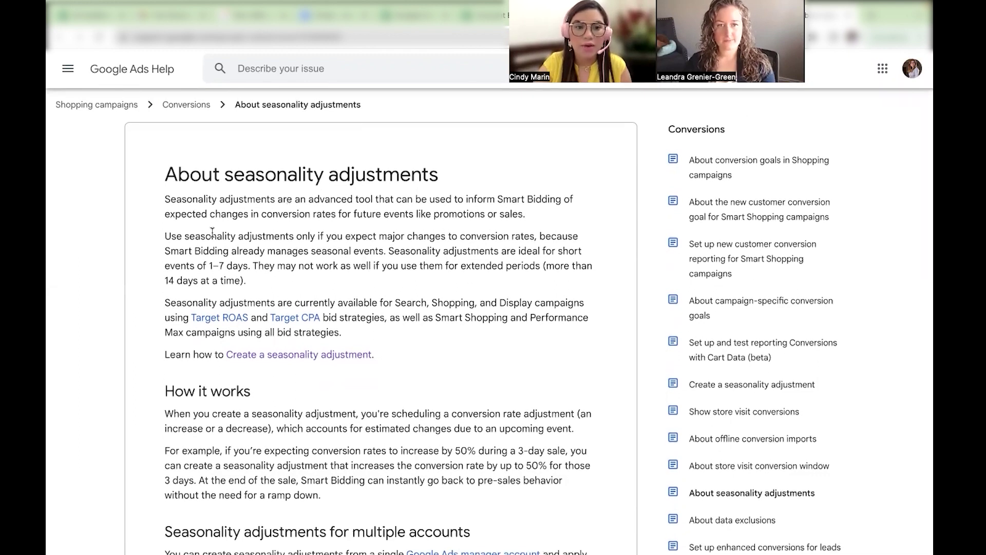
{"action": "left_click_drag", "start_coordinate": [188, 235], "coordinate": [234, 234]}
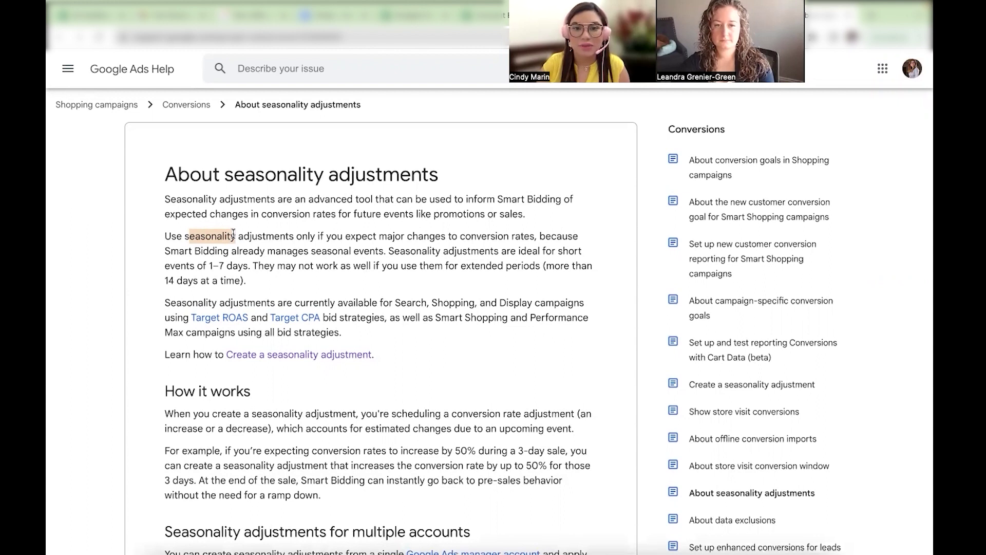
{"action": "scroll", "coordinate": [233, 234], "scroll_direction": "down", "scroll_amount": 1}
{"action": "left_click_drag", "start_coordinate": [516, 240], "coordinate": [581, 240]}
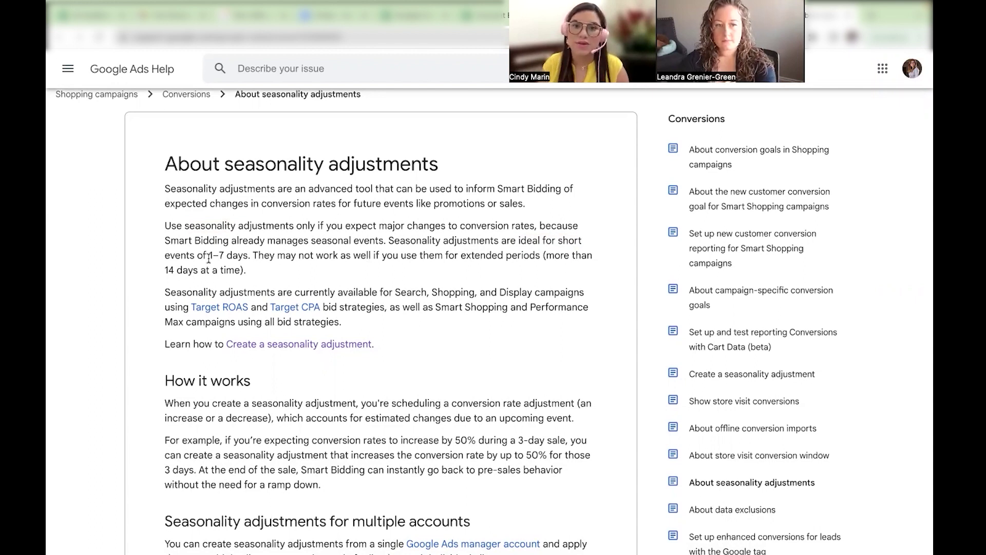
{"action": "scroll", "coordinate": [209, 259], "scroll_direction": "down", "scroll_amount": 1}
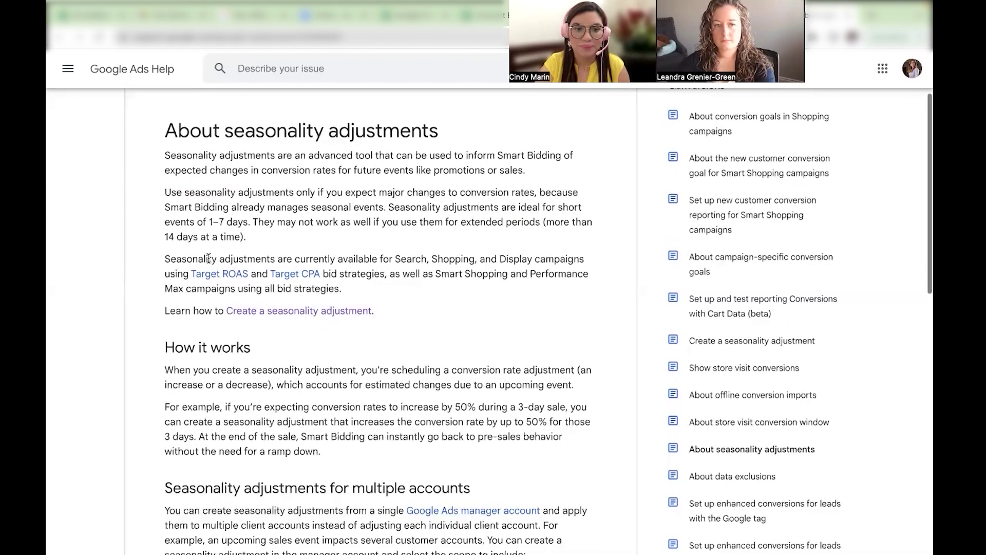
{"action": "left_click_drag", "start_coordinate": [234, 259], "coordinate": [478, 259]}
{"action": "left_click", "coordinate": [391, 258]}
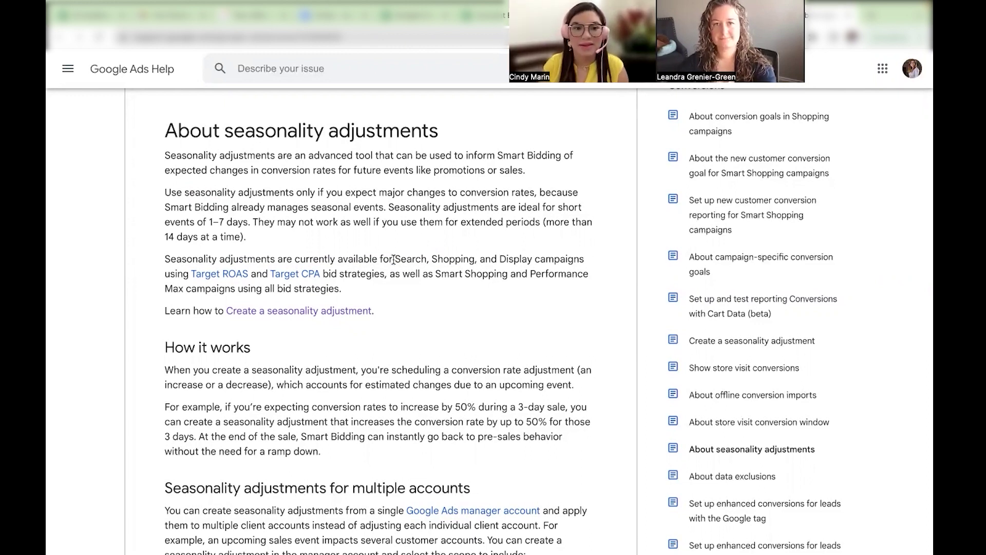
{"action": "scroll", "coordinate": [449, 333], "scroll_direction": "down", "scroll_amount": 1}
{"action": "scroll", "coordinate": [449, 336], "scroll_direction": "down", "scroll_amount": 3}
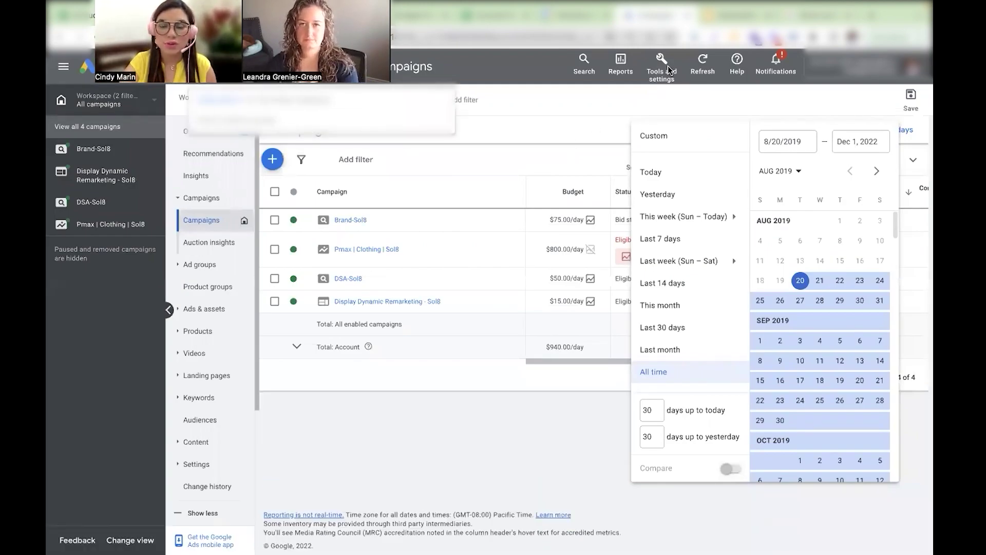
- Go to Shared Library > Bid strategies from Tools and settings
{"action": "left_click", "coordinate": [662, 72]}
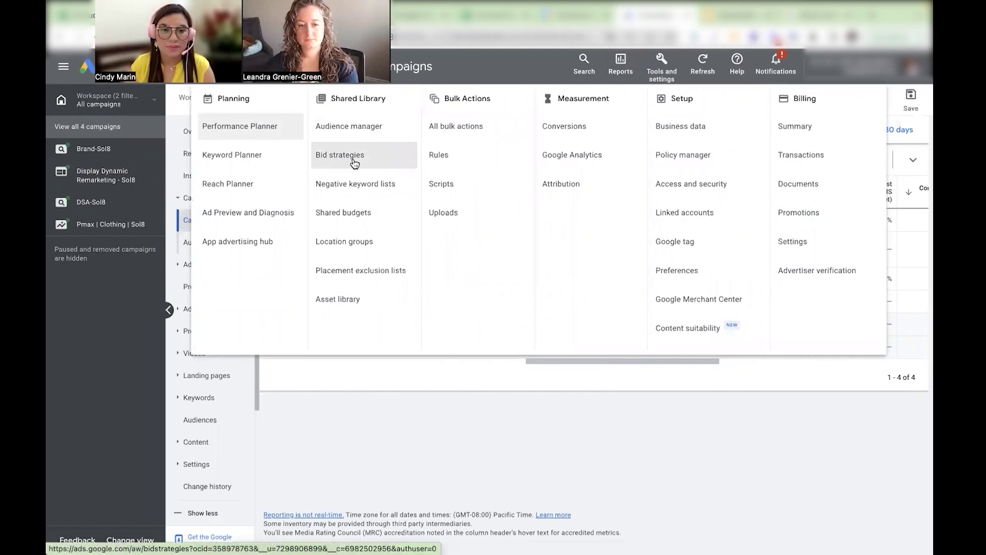
{"action": "left_click", "coordinate": [354, 164]}
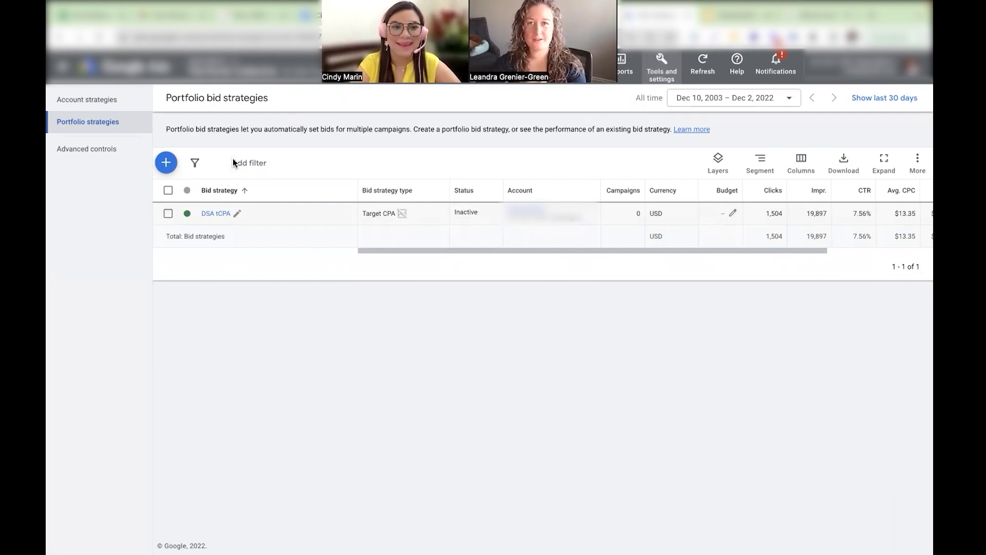
- Start a new seasonality adjustment from the Advanced controls page
{"action": "left_click", "coordinate": [91, 155]}
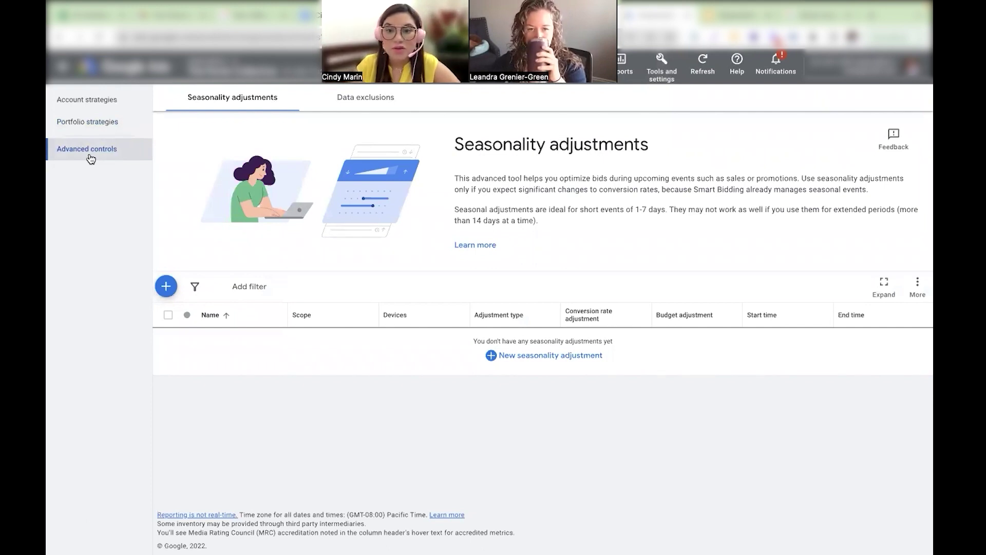
{"action": "left_click", "coordinate": [168, 289]}
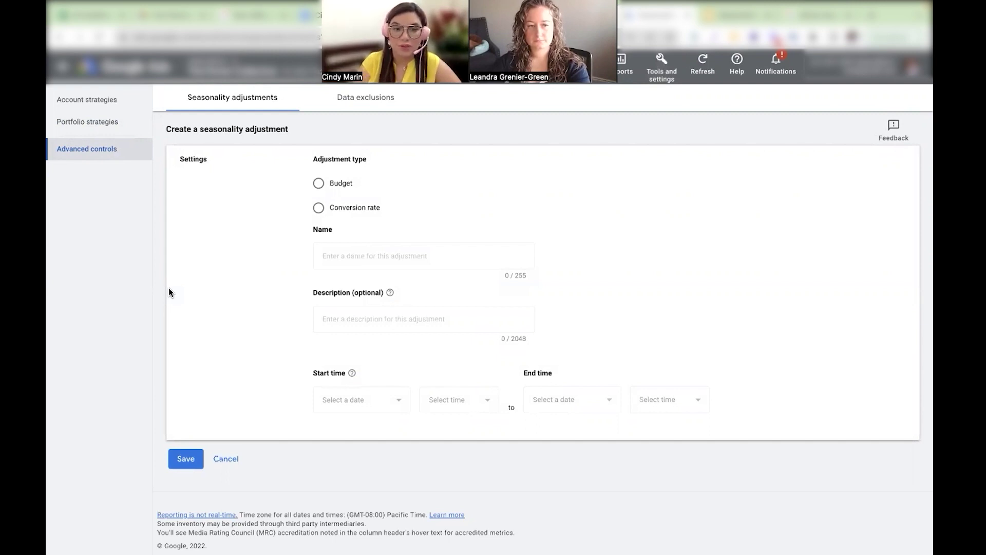
- Choose Conversion rate as the adjustment type and name it 'New Year Sale'
{"action": "left_click", "coordinate": [318, 209]}
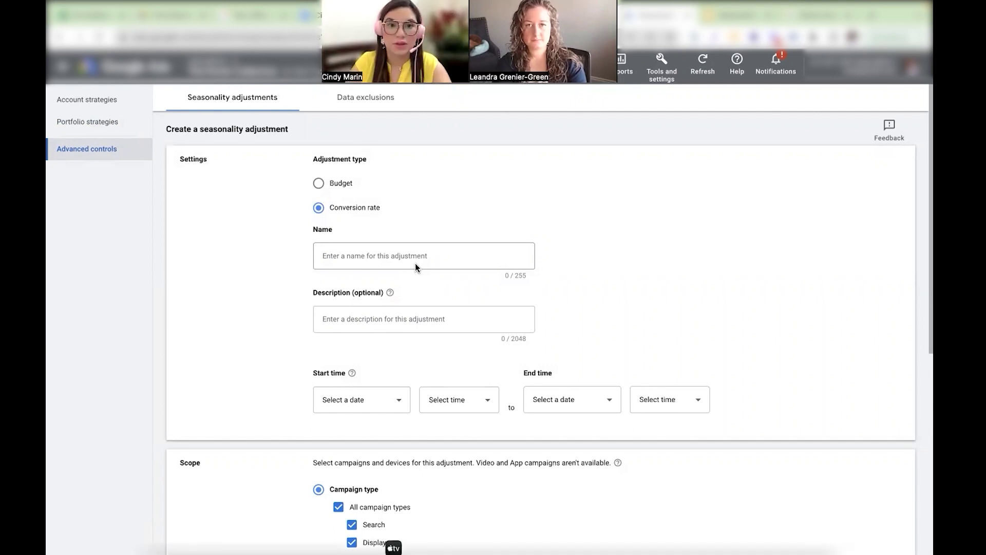
{"action": "left_click", "coordinate": [380, 257]}
{"action": "scroll", "coordinate": [380, 257], "scroll_direction": "down", "scroll_amount": 1}
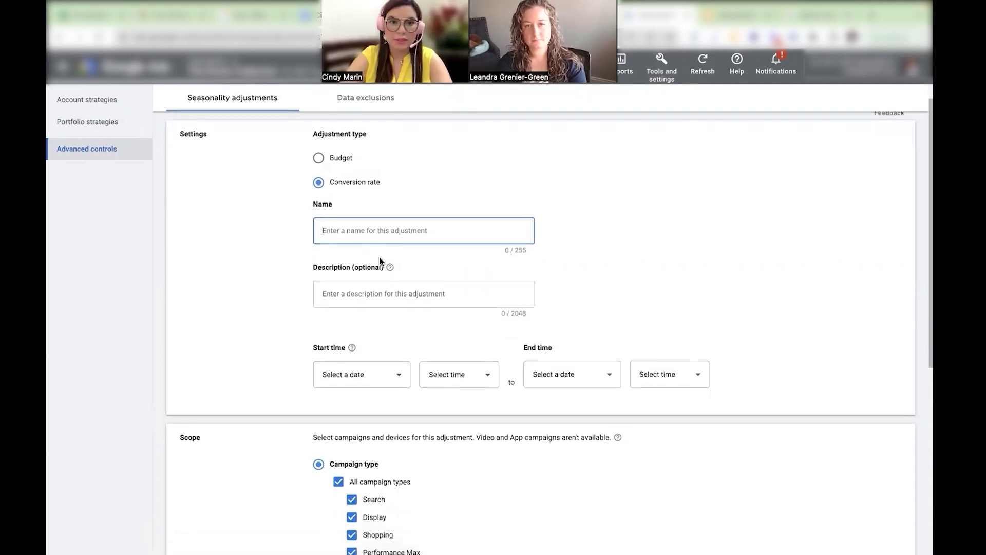
{"action": "type", "text": "N"}
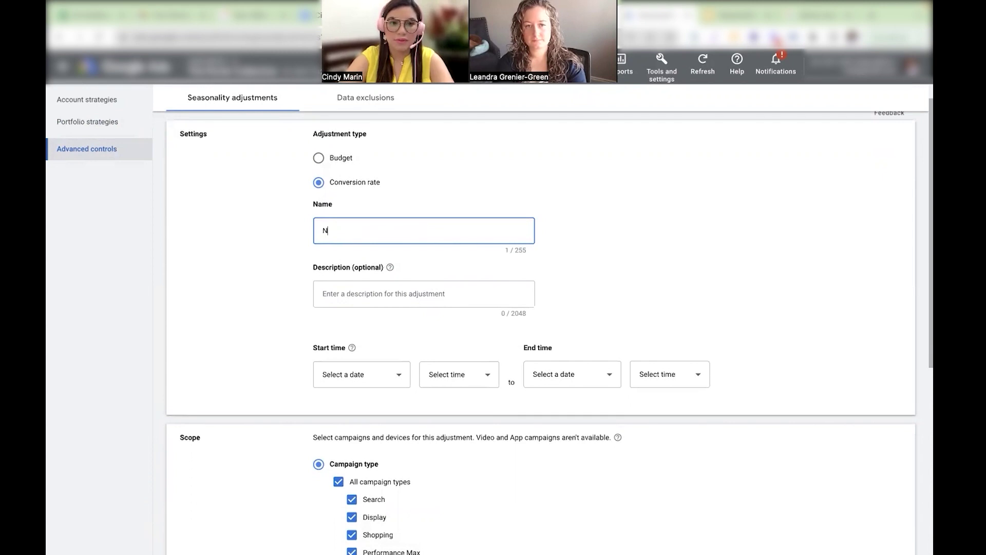
{"action": "type", "text": "ew Year Sale"}
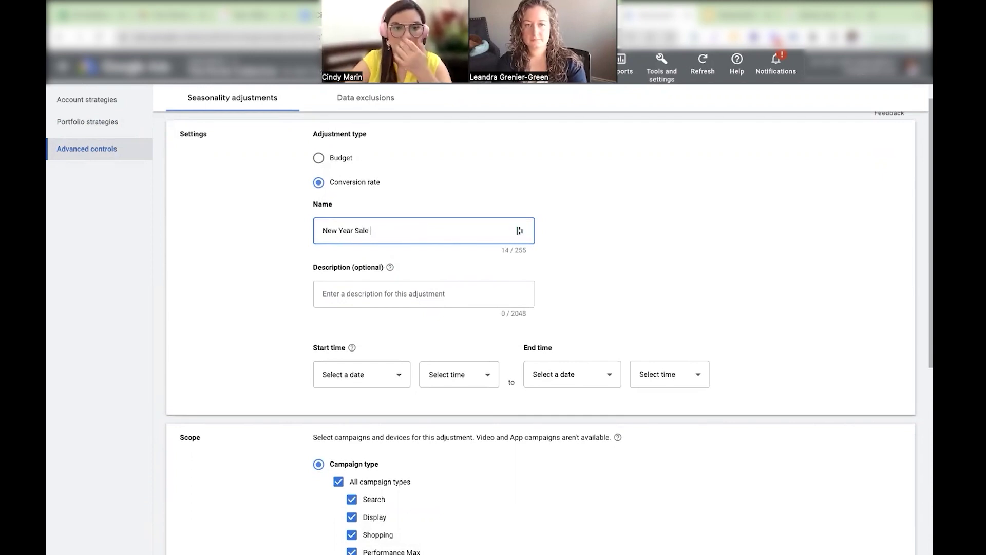
{"action": "left_click", "coordinate": [409, 299]}
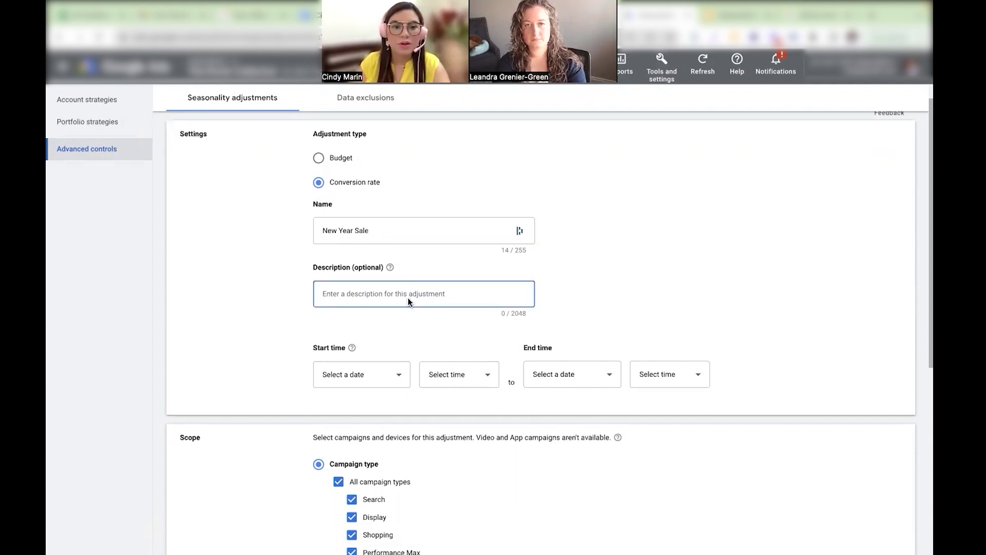
{"action": "scroll", "coordinate": [406, 329], "scroll_direction": "down", "scroll_amount": 2}
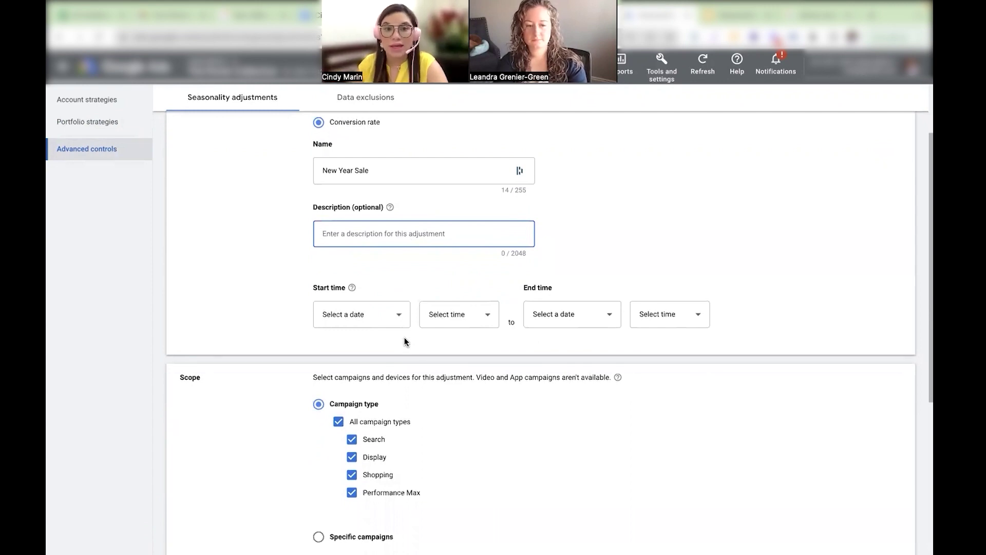
- Set the start date to Dec 30, 2022 and the end date to Jan 2, 2023
{"action": "left_click", "coordinate": [391, 319]}
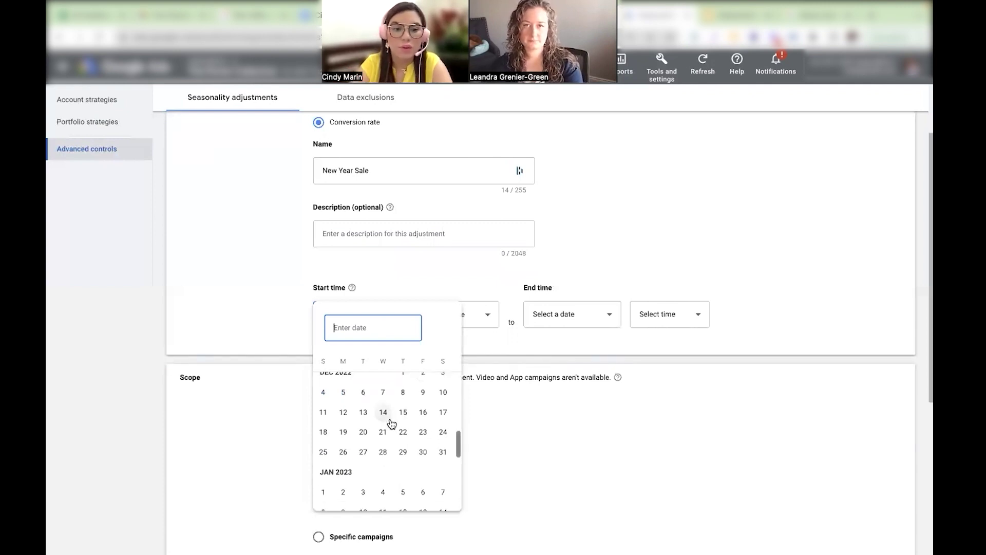
{"action": "scroll", "coordinate": [385, 427], "scroll_direction": "down", "scroll_amount": 1}
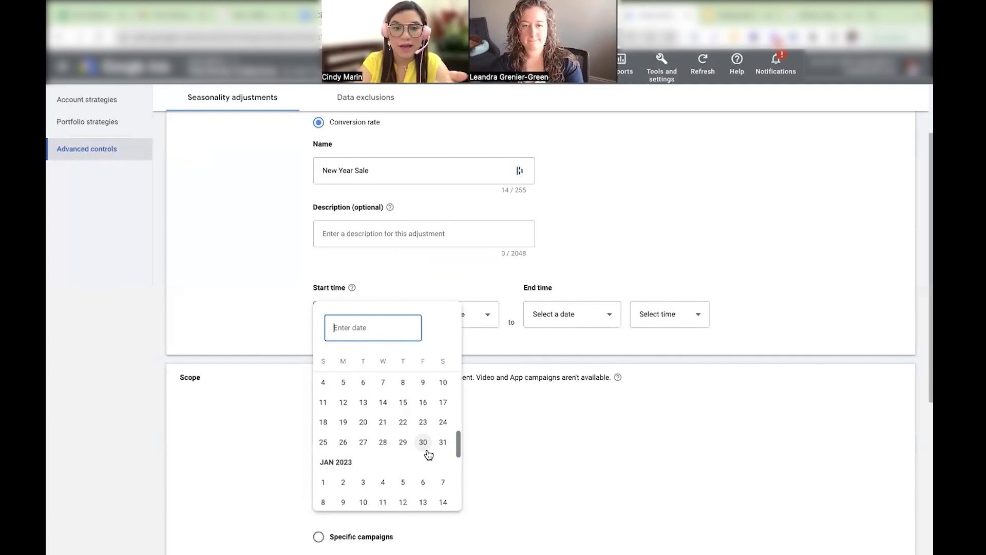
{"action": "left_click", "coordinate": [428, 455]}
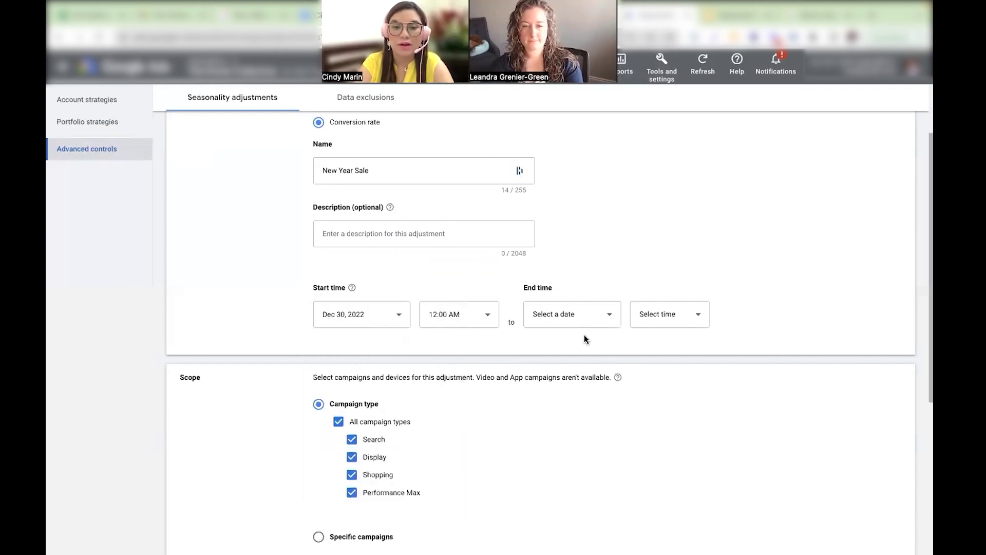
{"action": "left_click", "coordinate": [637, 321]}
{"action": "left_click", "coordinate": [584, 322]}
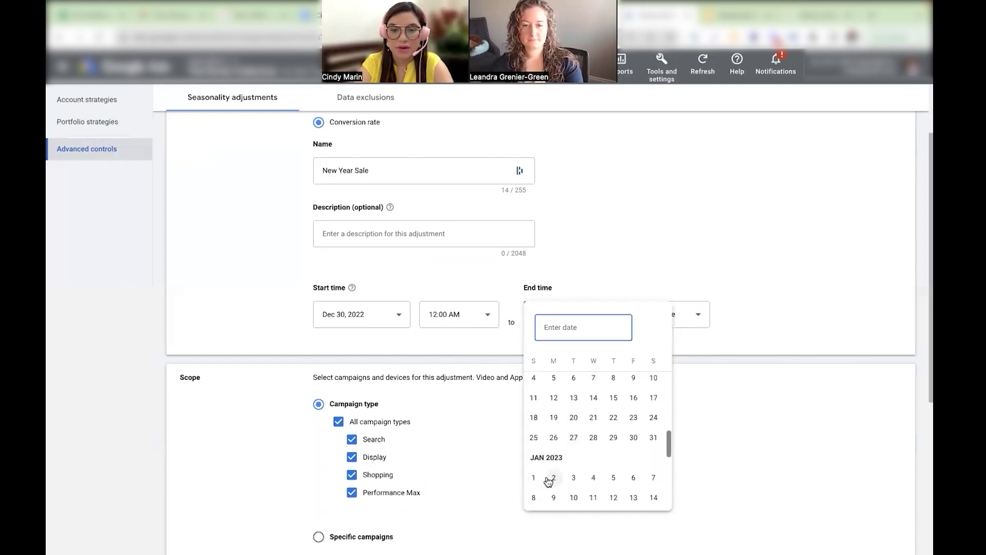
{"action": "left_click", "coordinate": [553, 479]}
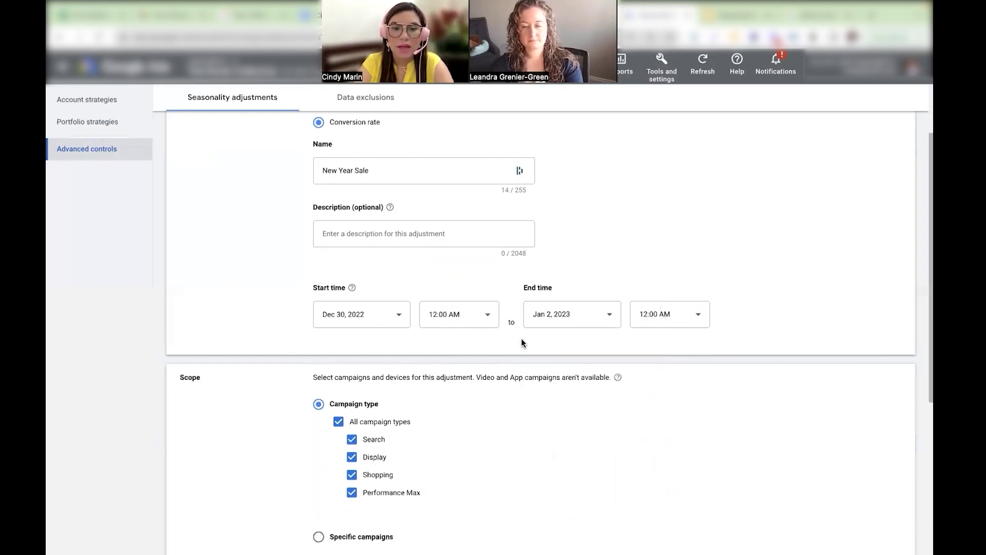
{"action": "left_click", "coordinate": [457, 321]}
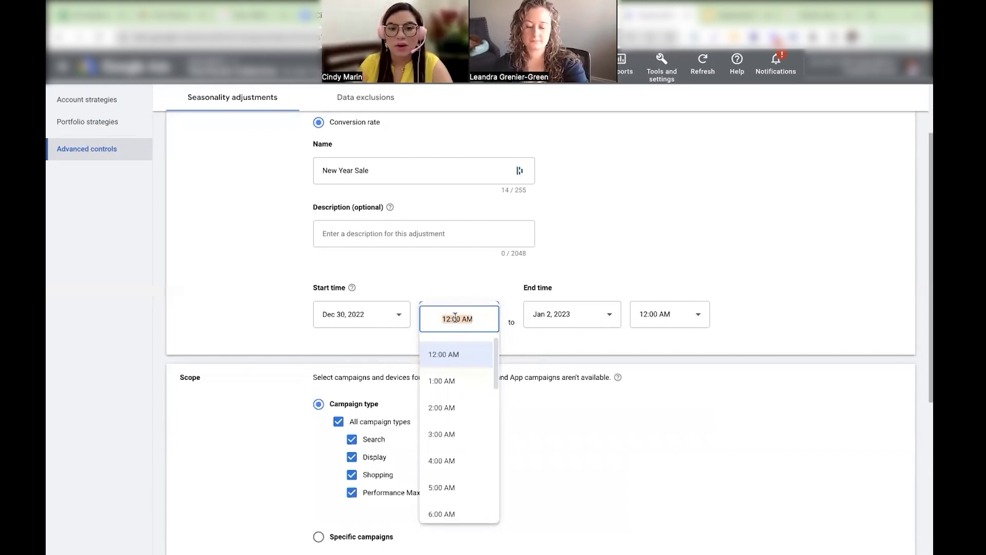
{"action": "scroll", "coordinate": [461, 443], "scroll_direction": "down", "scroll_amount": 2}
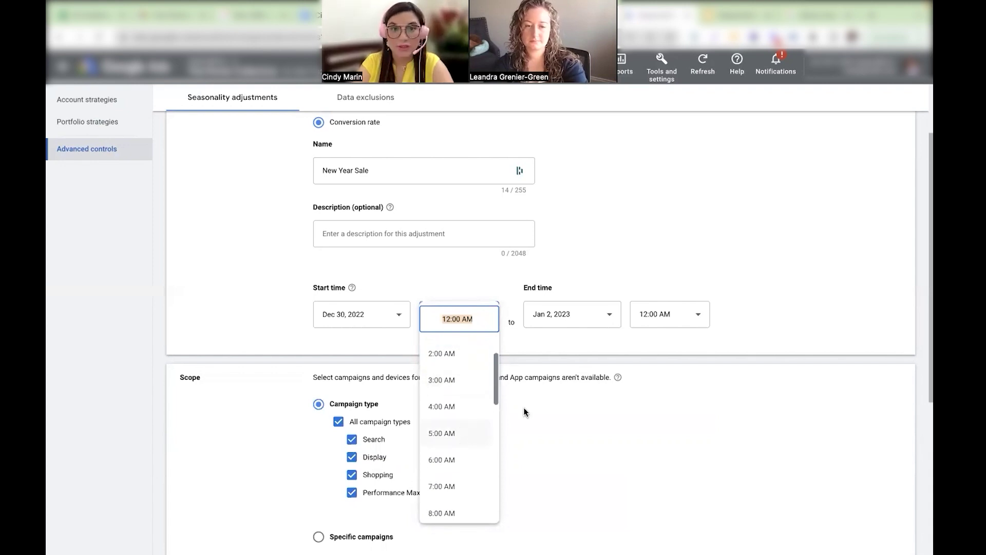
{"action": "left_click", "coordinate": [537, 368]}
{"action": "scroll", "coordinate": [537, 368], "scroll_direction": "down", "scroll_amount": 2}
{"action": "scroll", "coordinate": [537, 369], "scroll_direction": "down", "scroll_amount": 2}
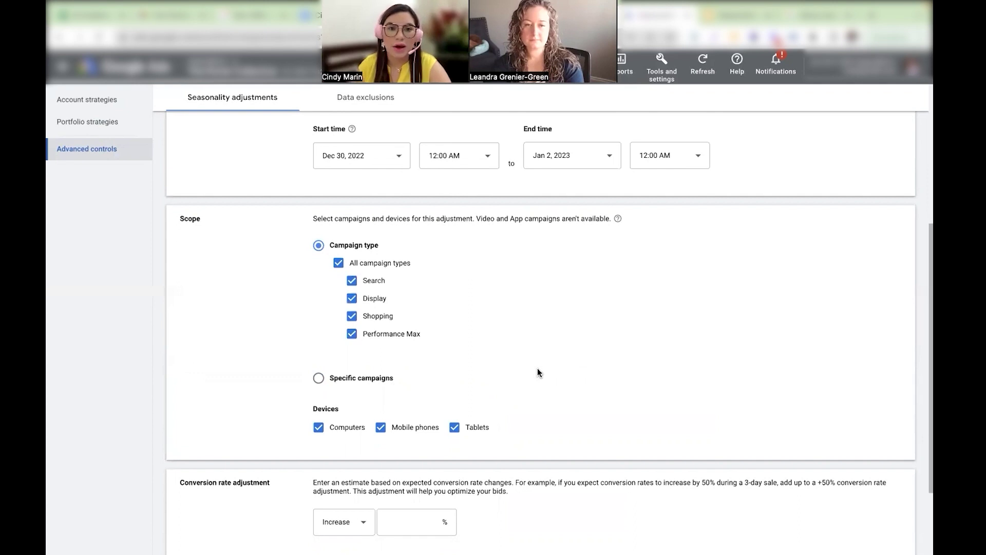
- Limit the adjustment's scope to specific campaigns, leaving the campaign list unselected
{"action": "scroll", "coordinate": [537, 368], "scroll_direction": "down", "scroll_amount": 3}
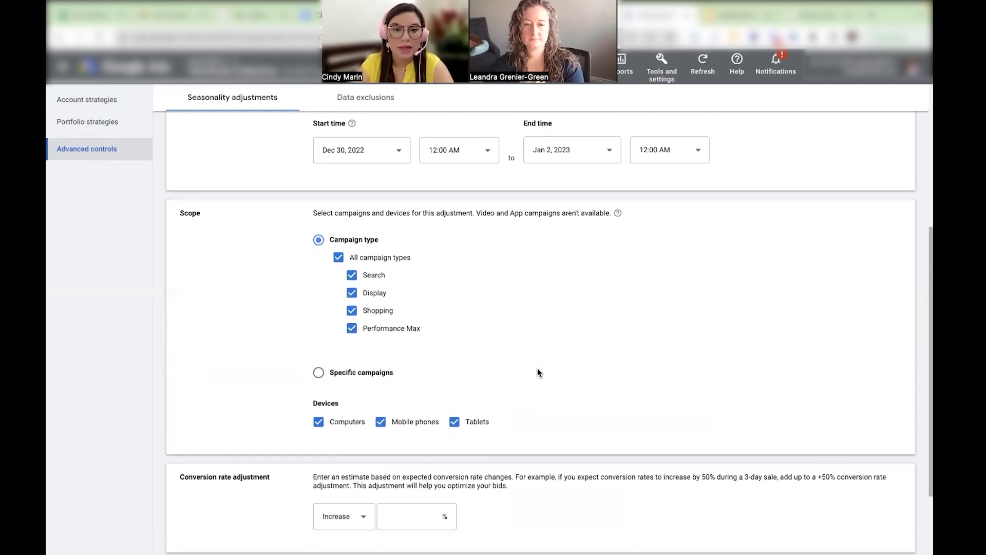
{"action": "left_click", "coordinate": [319, 309]}
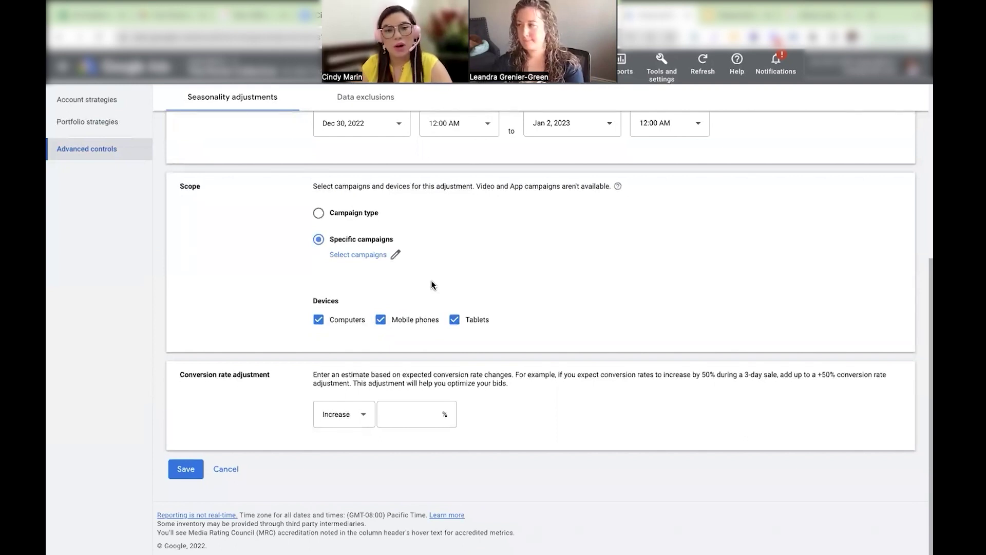
{"action": "left_click", "coordinate": [397, 257]}
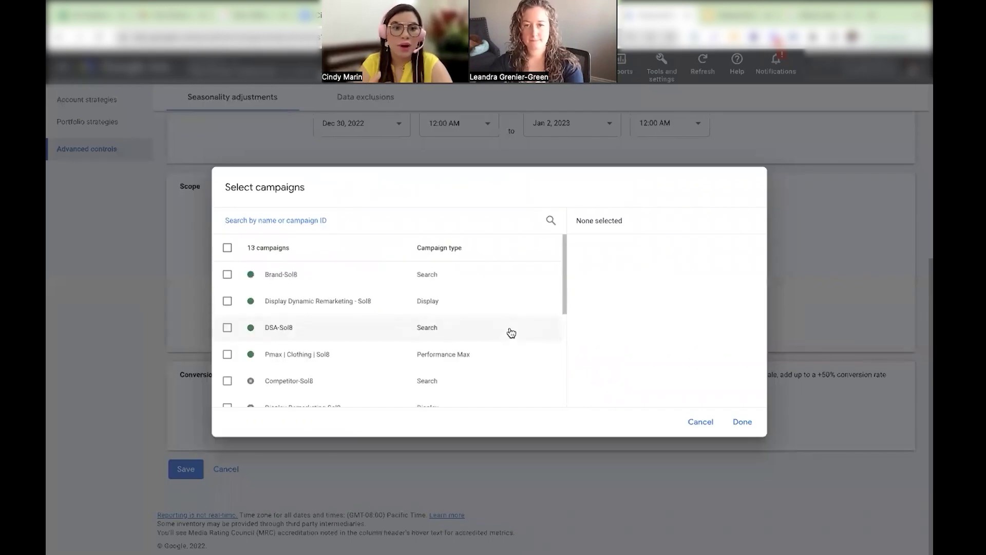
{"action": "left_click", "coordinate": [700, 421]}
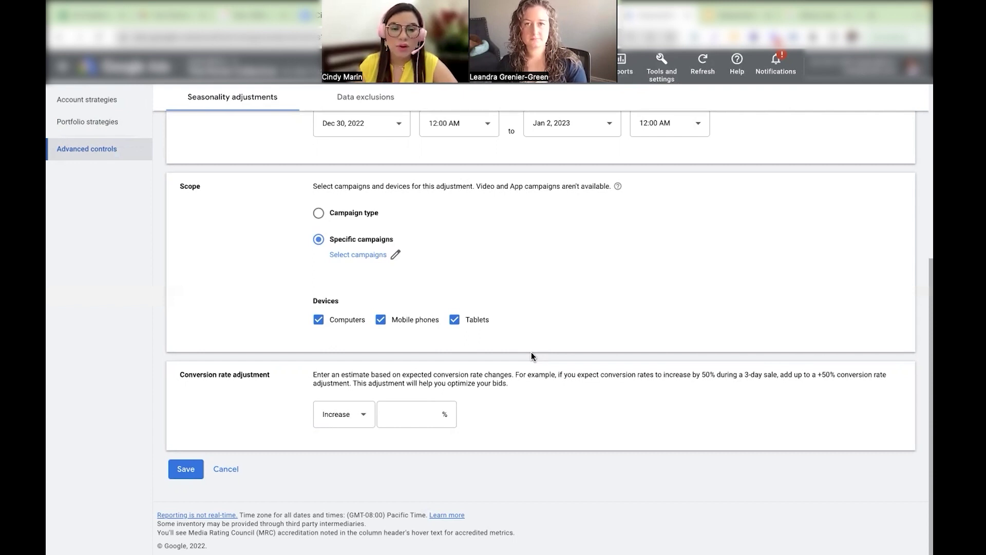
{"action": "left_click", "coordinate": [437, 414]}
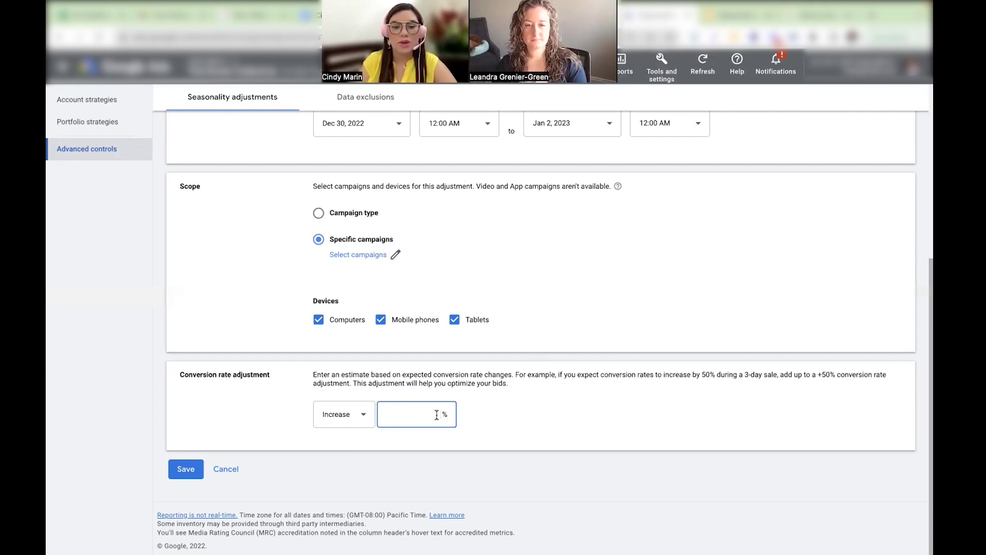
- Enter a 50% conversion rate increase, then return to the help article tab
{"action": "type", "text": "50"}
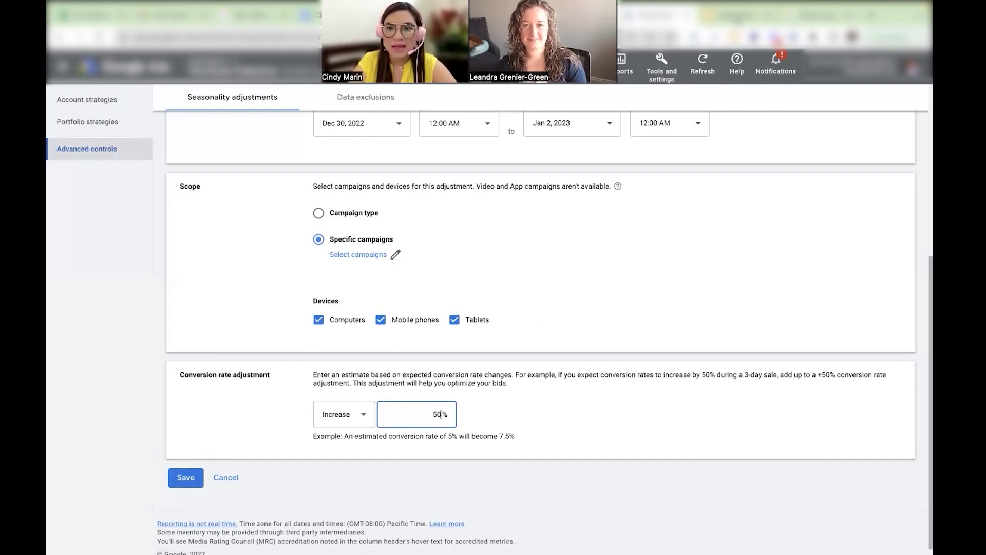
{"action": "key", "text": "ctrl+Tab"}
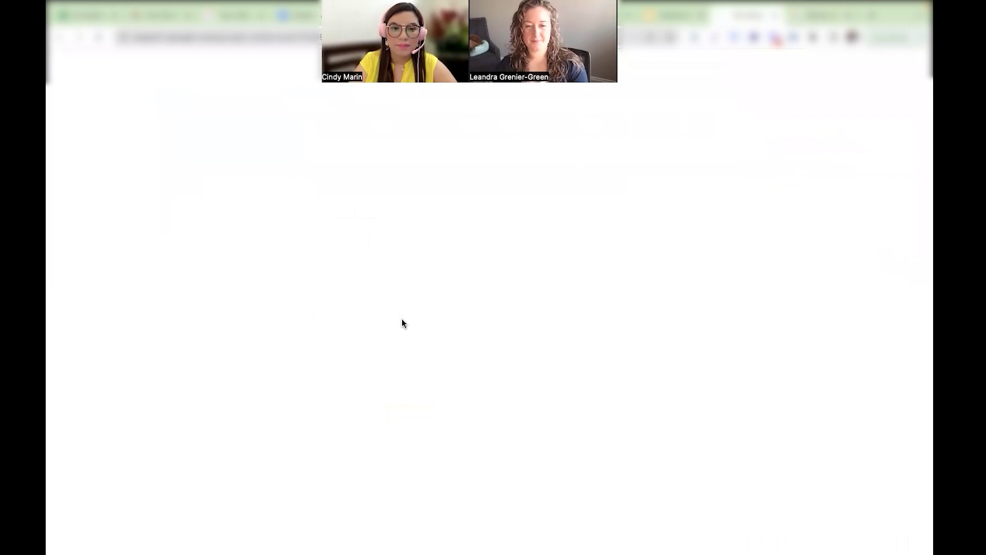